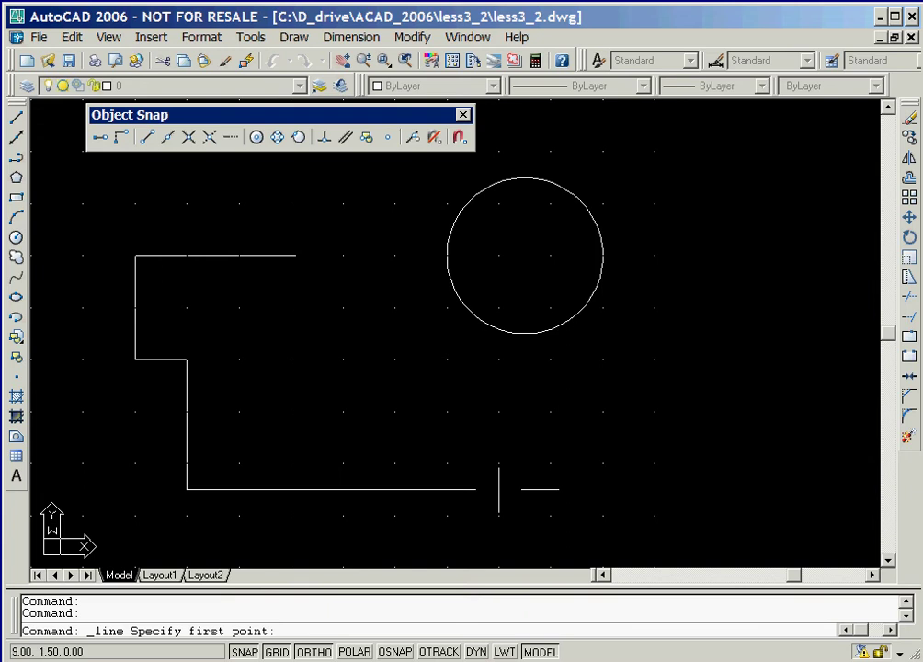
- Draw a line from point 9.00, 1.50 on the bottom edge, tangent to the lower right side of the circle
left_click(499, 489)
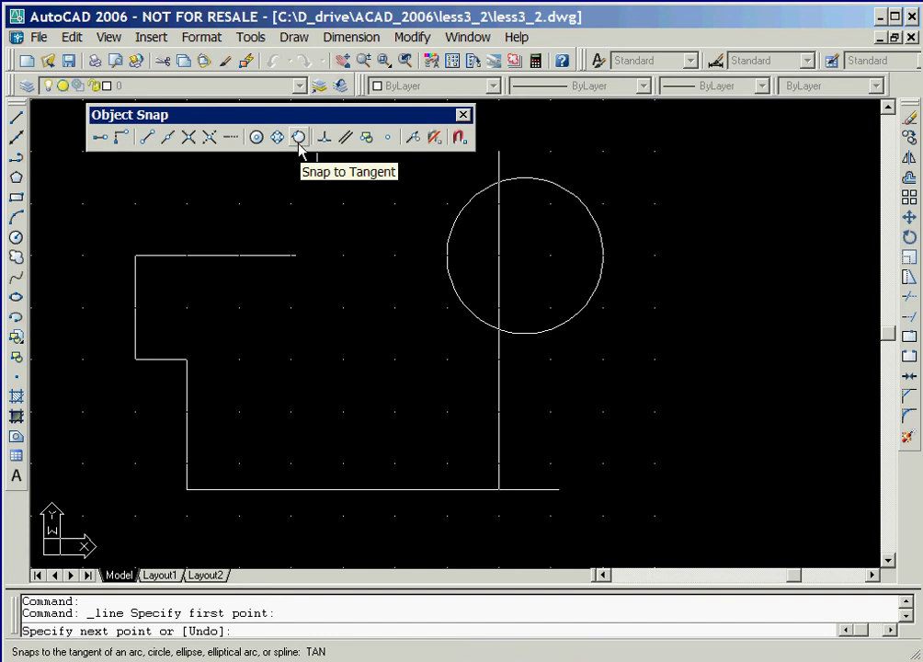
left_click(299, 138)
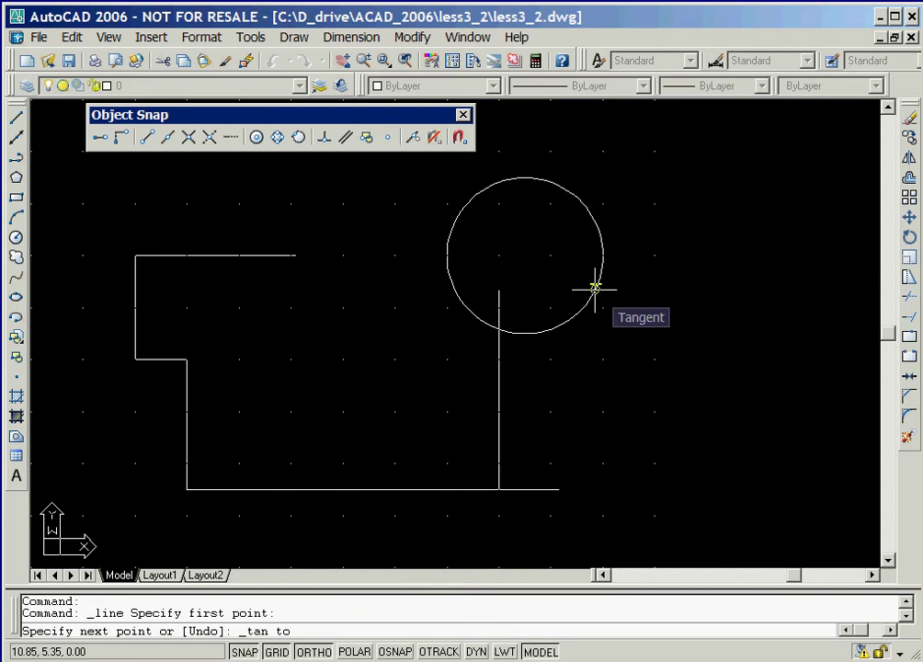
left_click(595, 288)
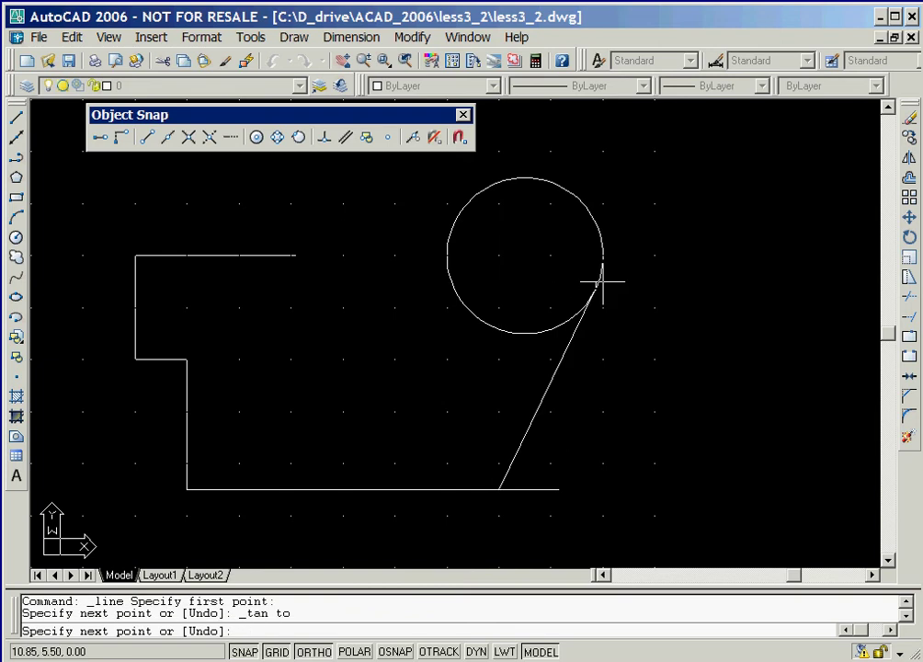
right_click(616, 293)
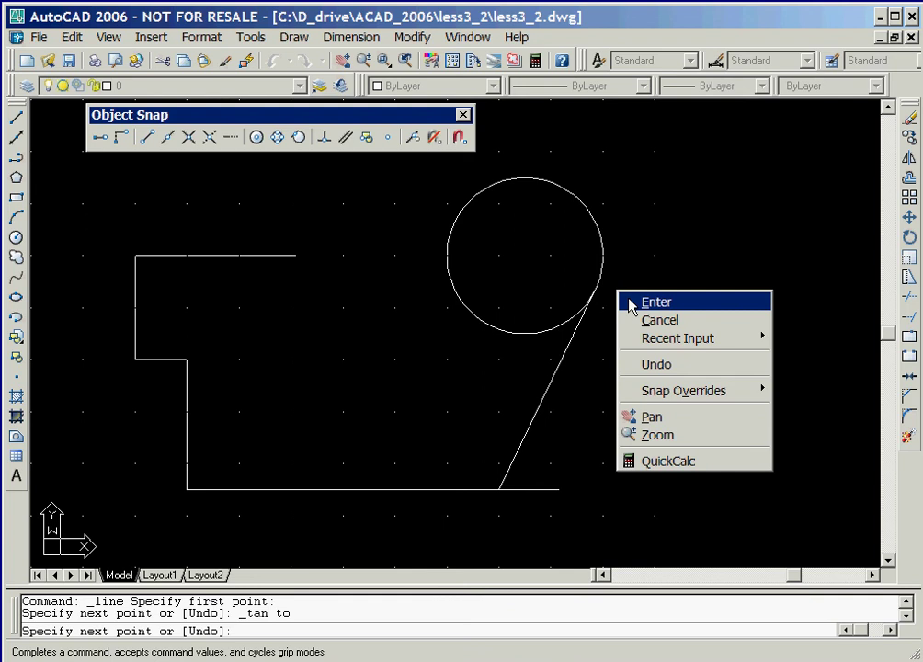
left_click(654, 302)
- Turn off the grid and snap modes and close the Object Snap toolbar
left_click(275, 652)
left_click(257, 651)
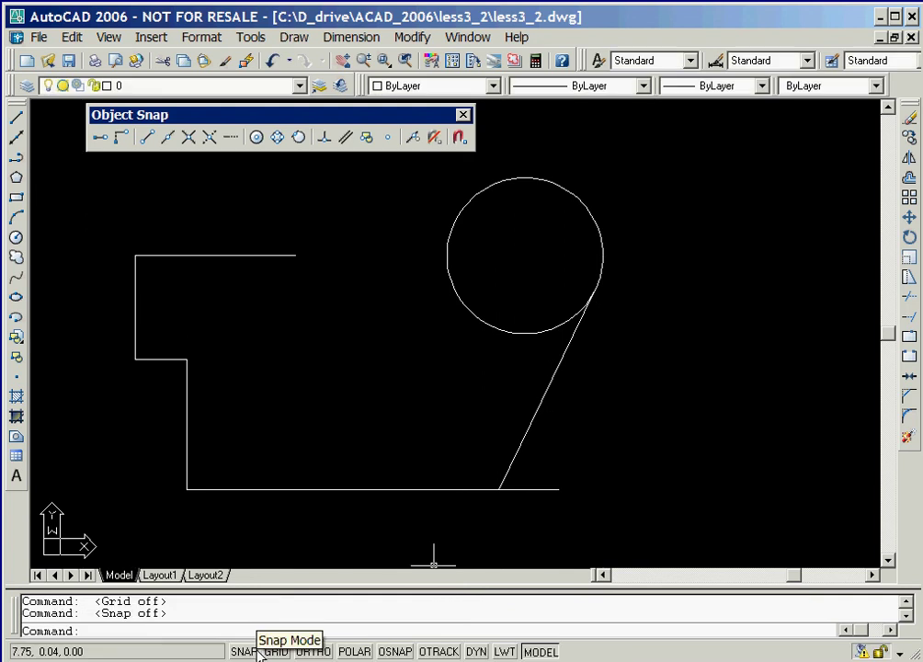
left_click(463, 115)
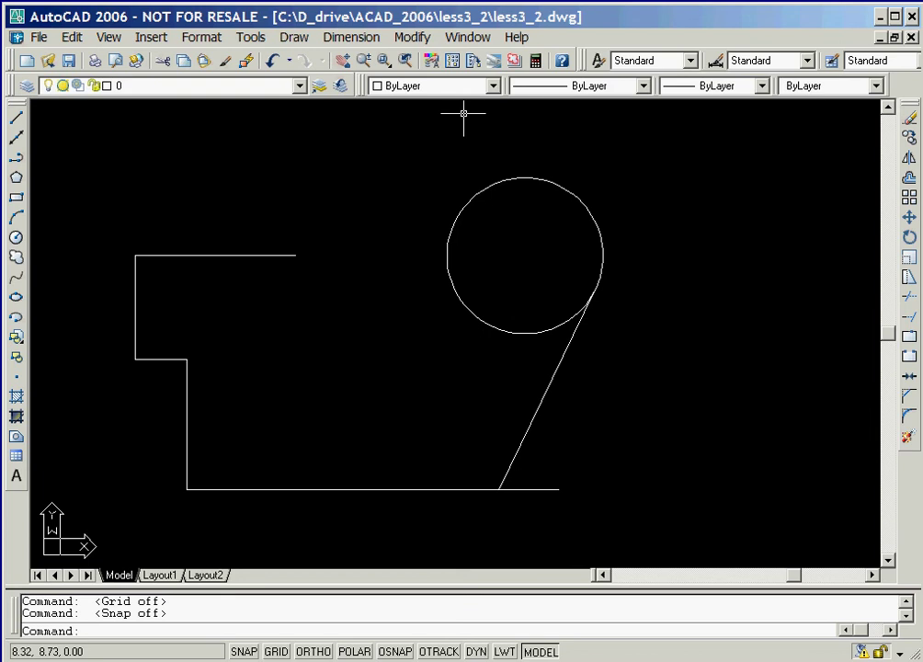
- Extend the upper horizontal line to the circle, using the circle as the boundary edge
left_click(909, 322)
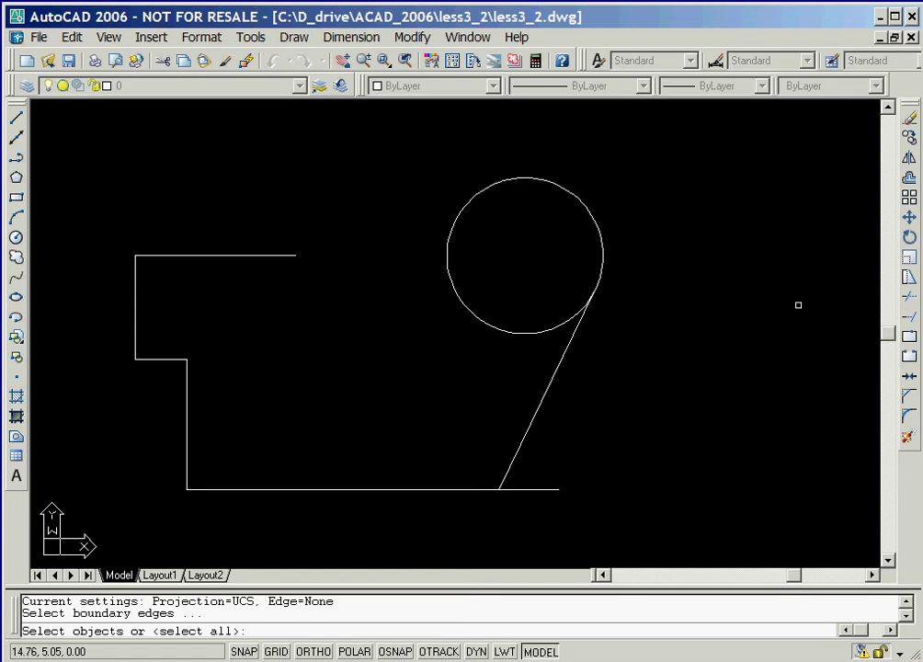
left_click(475, 195)
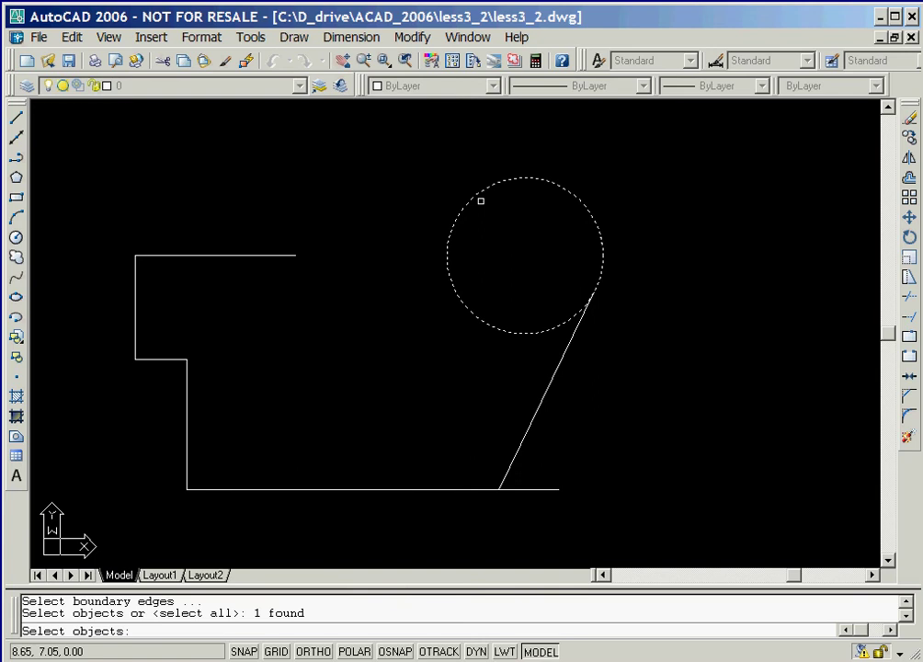
key("Return")
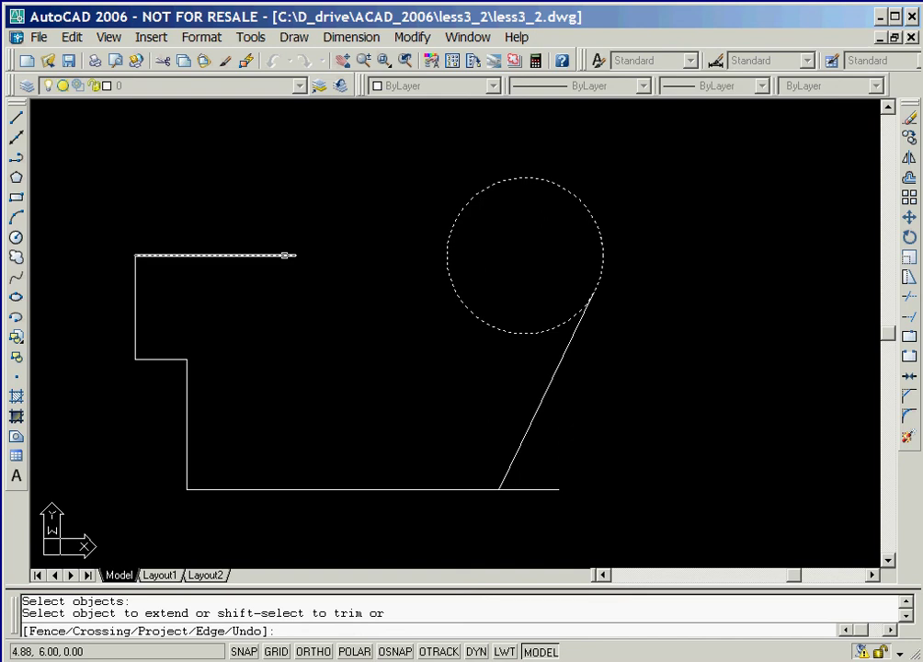
left_click(285, 255)
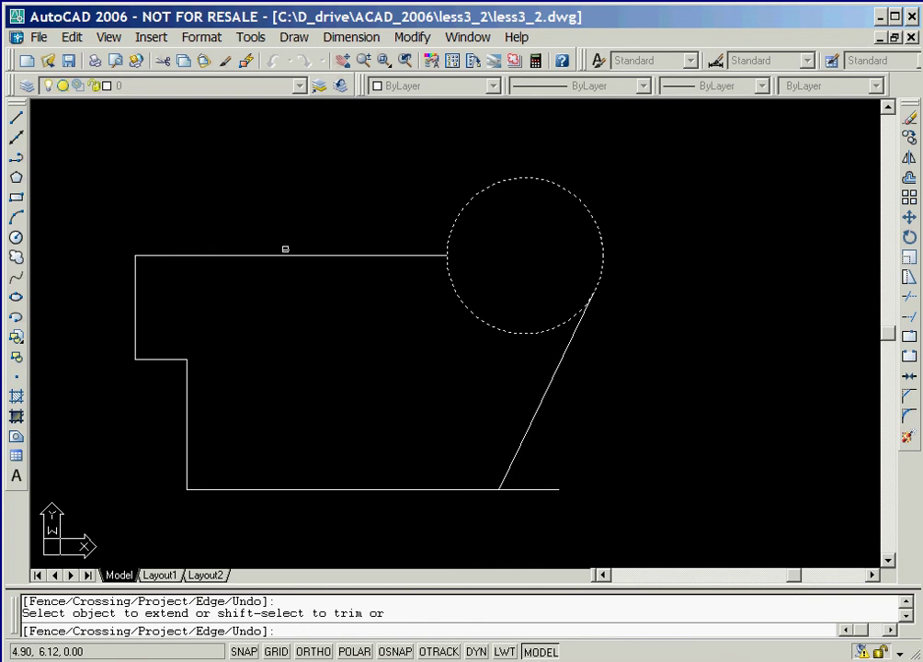
right_click(286, 253)
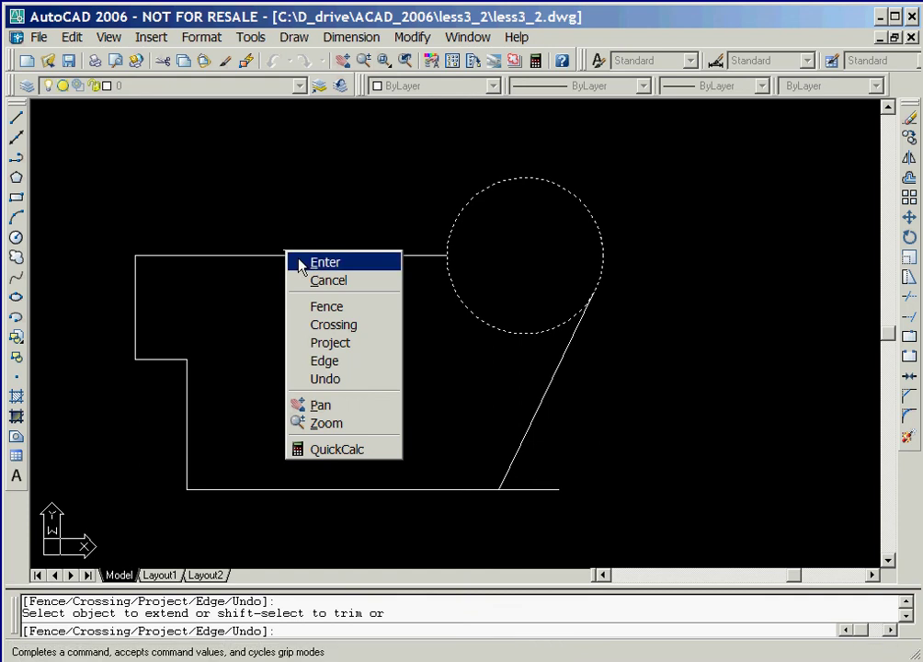
left_click(299, 265)
key("Escape")
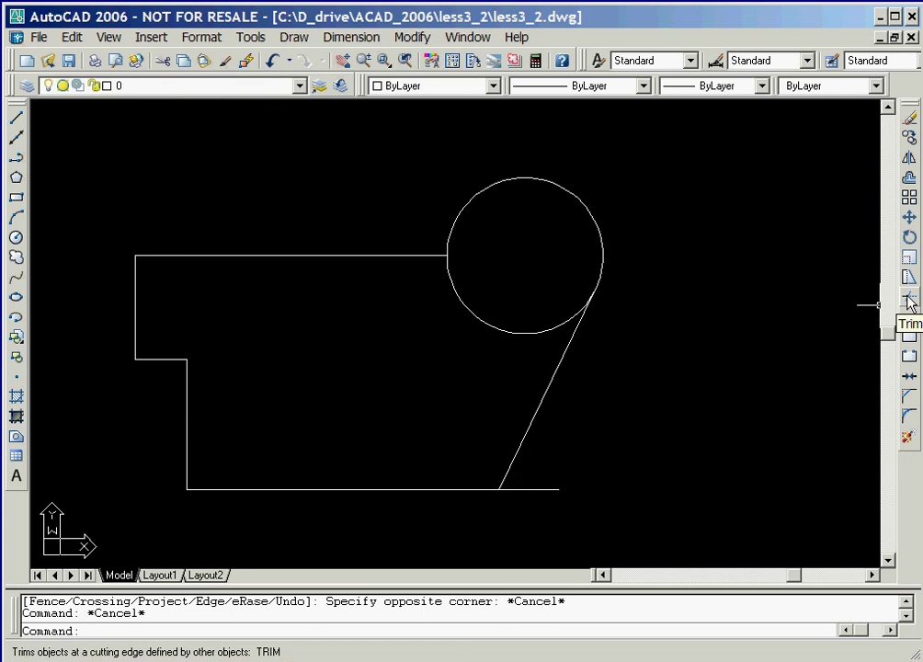
- Trim away the lower part of the circle between the upper horizontal line and the slanted tangent line
left_click(908, 301)
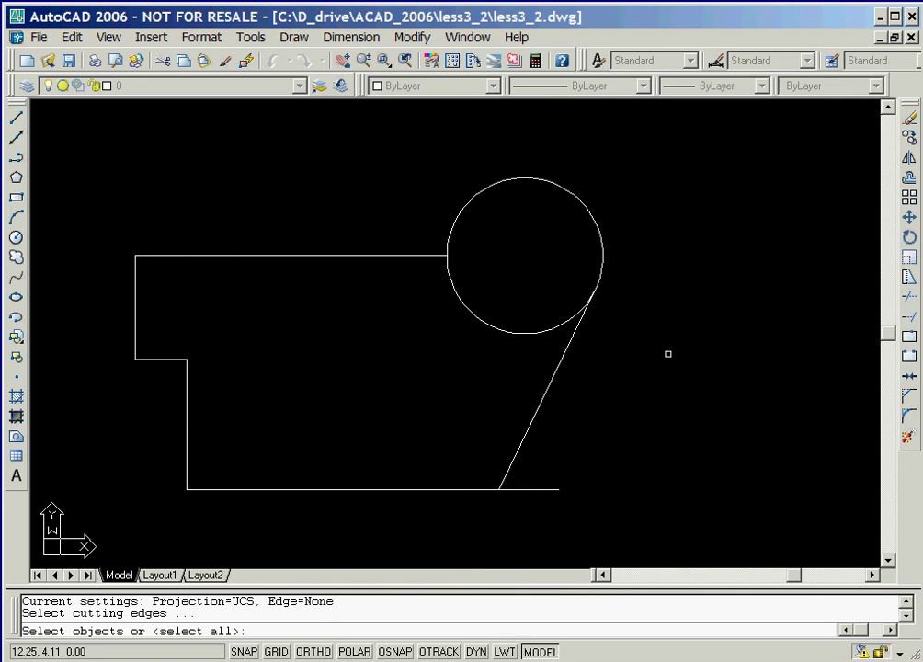
left_click(397, 255)
left_click(558, 368)
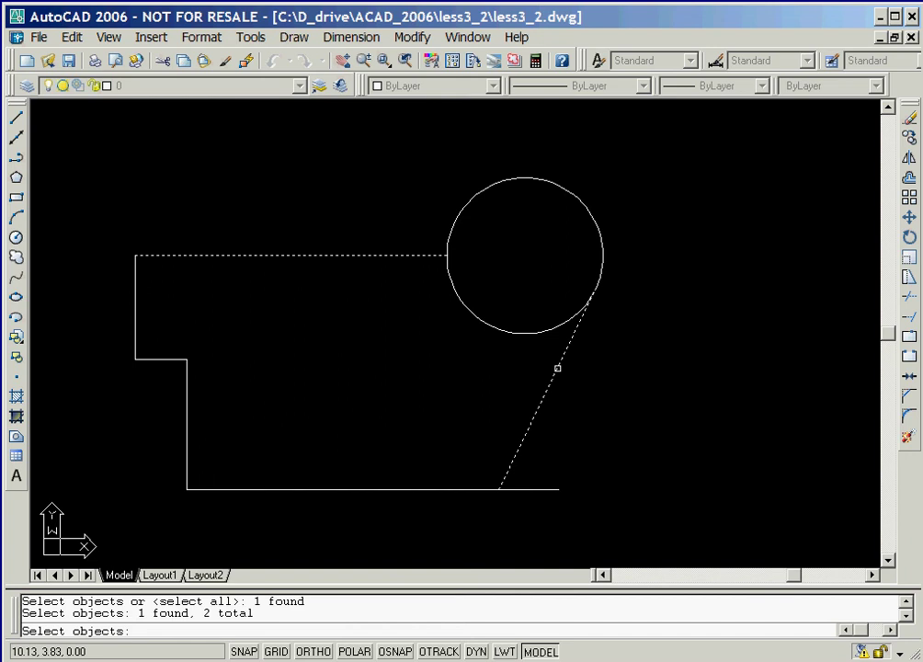
key("Return")
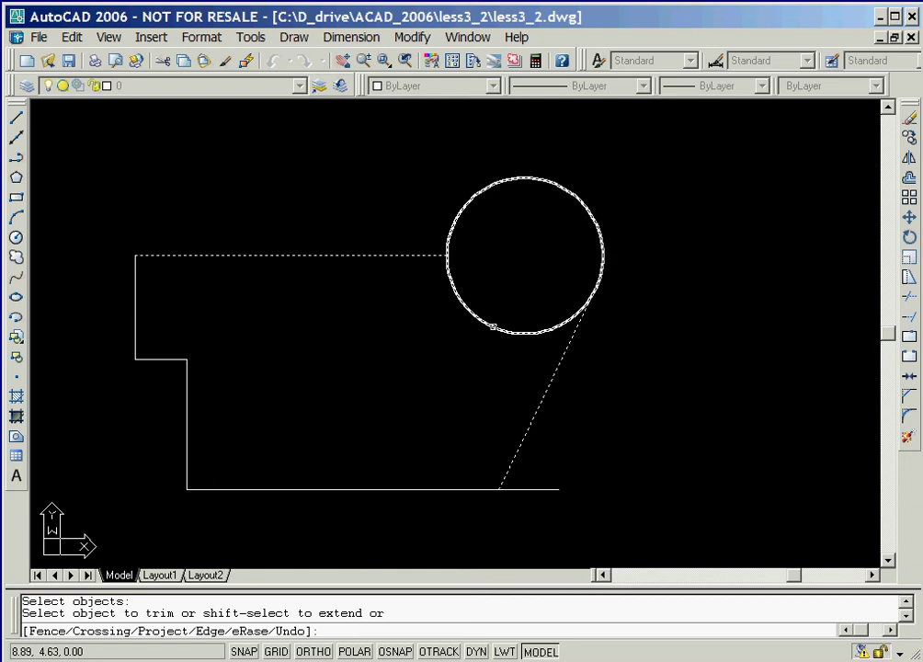
left_click(493, 327)
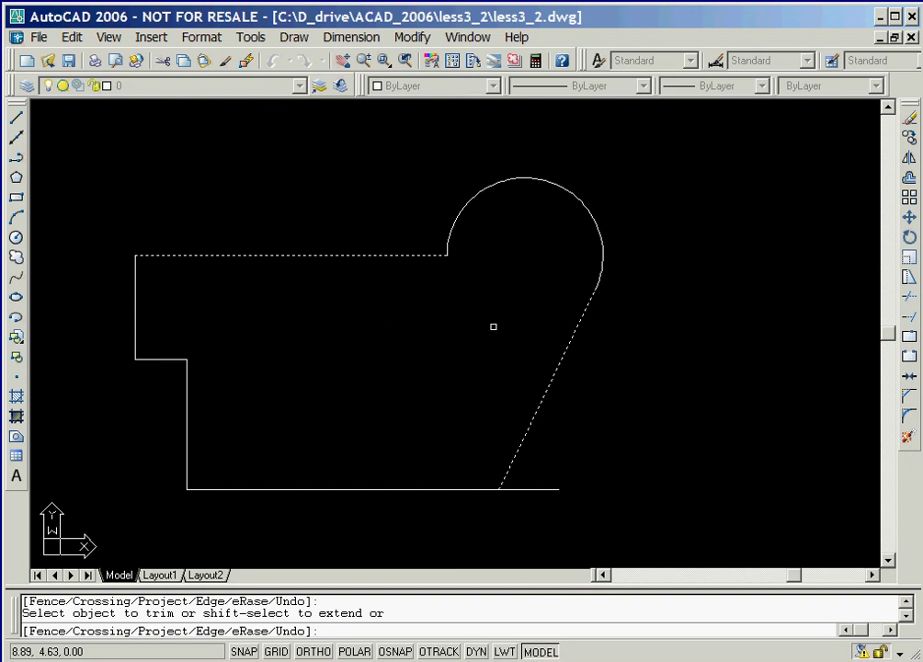
right_click(494, 328)
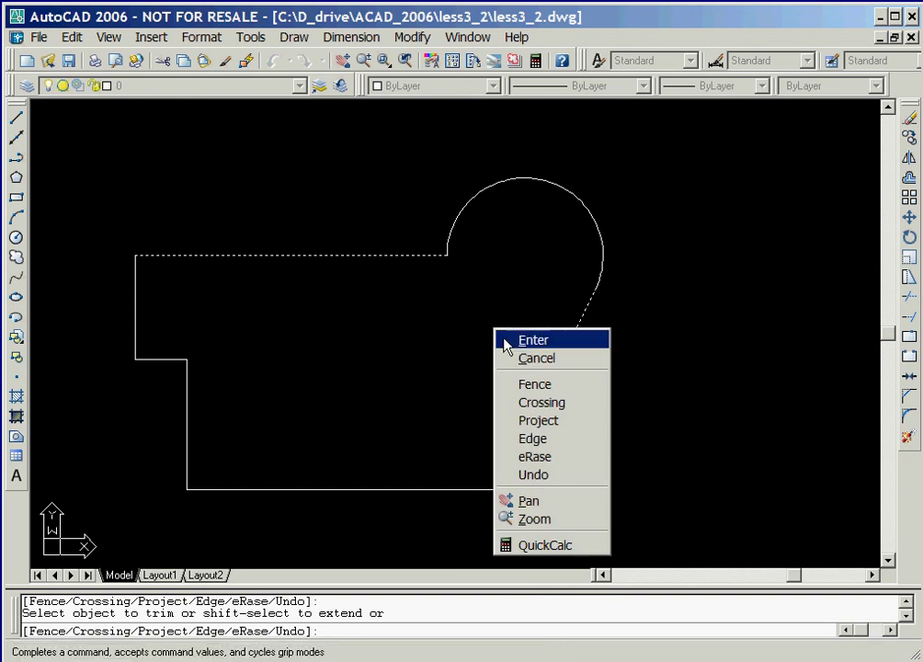
left_click(533, 340)
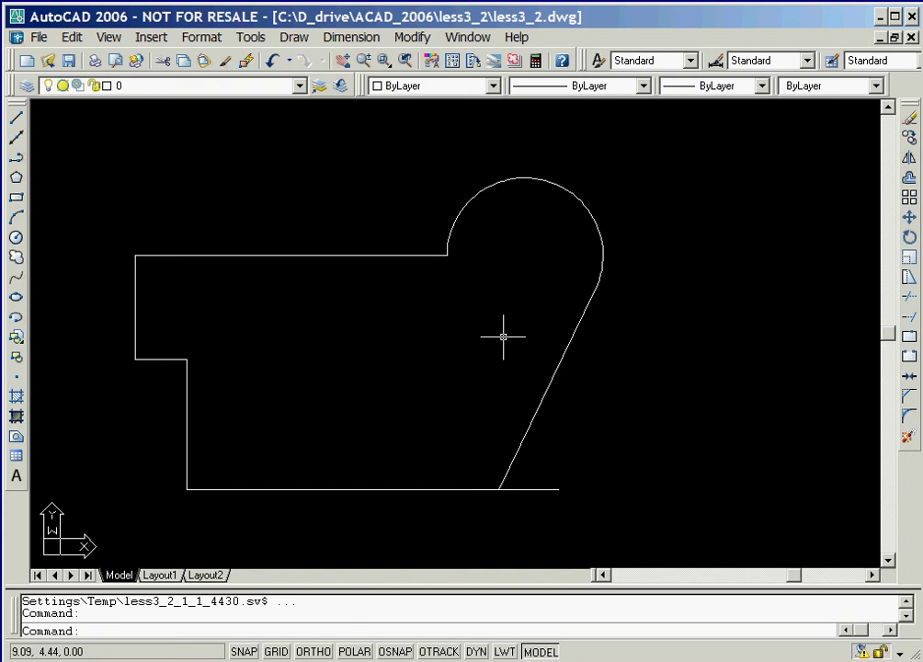
- Draw a tan-tan-radius circle of radius 1.0 tangent to the upper horizontal line and the large arc
left_click(22, 242)
right_click(52, 244)
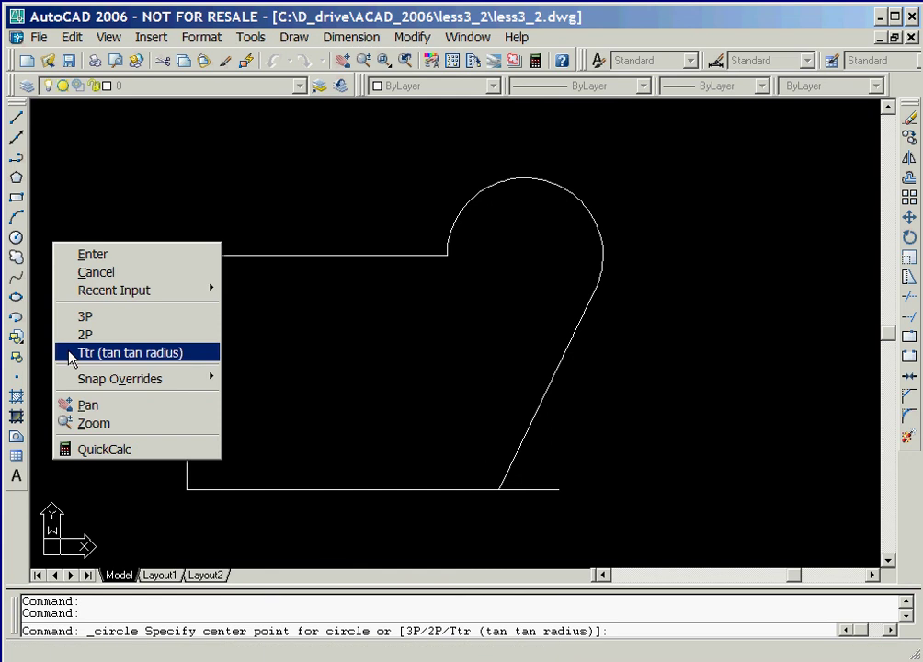
left_click(111, 353)
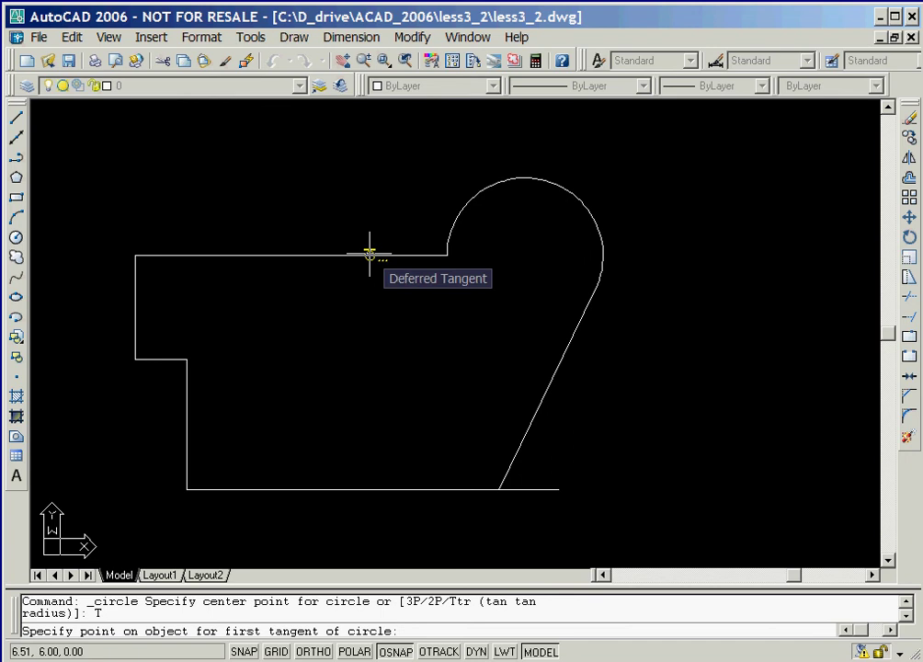
left_click(369, 254)
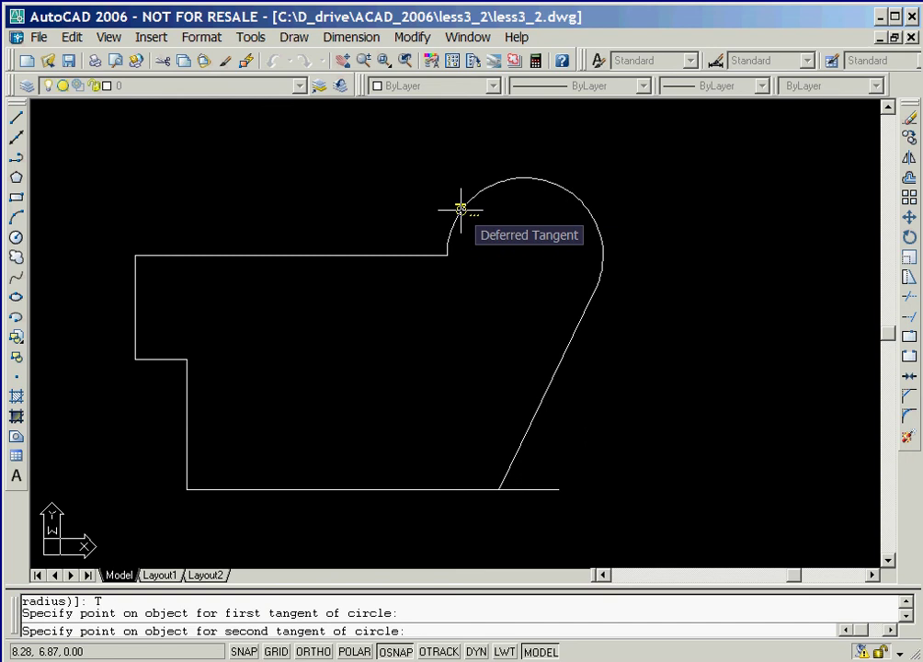
left_click(460, 209)
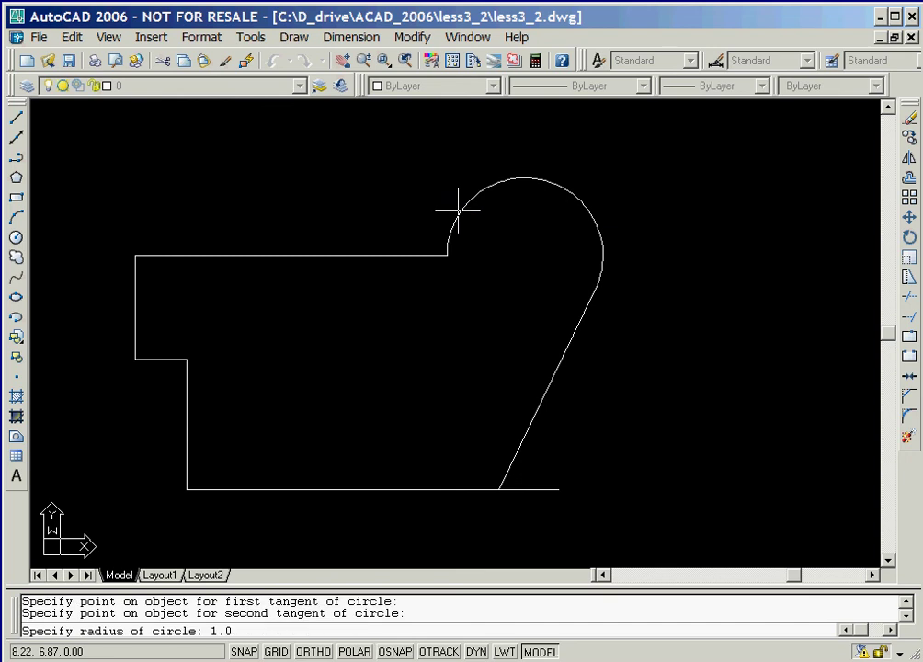
key("Return")
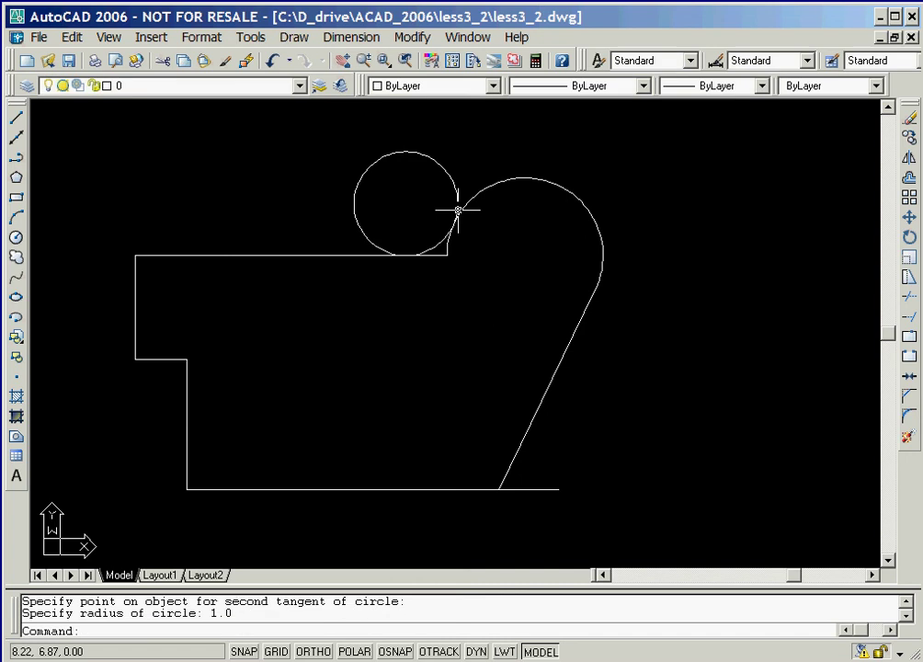
- Trim the small circle against the upper horizontal line and large arc, keeping only the short connecting arc between them
left_click(909, 300)
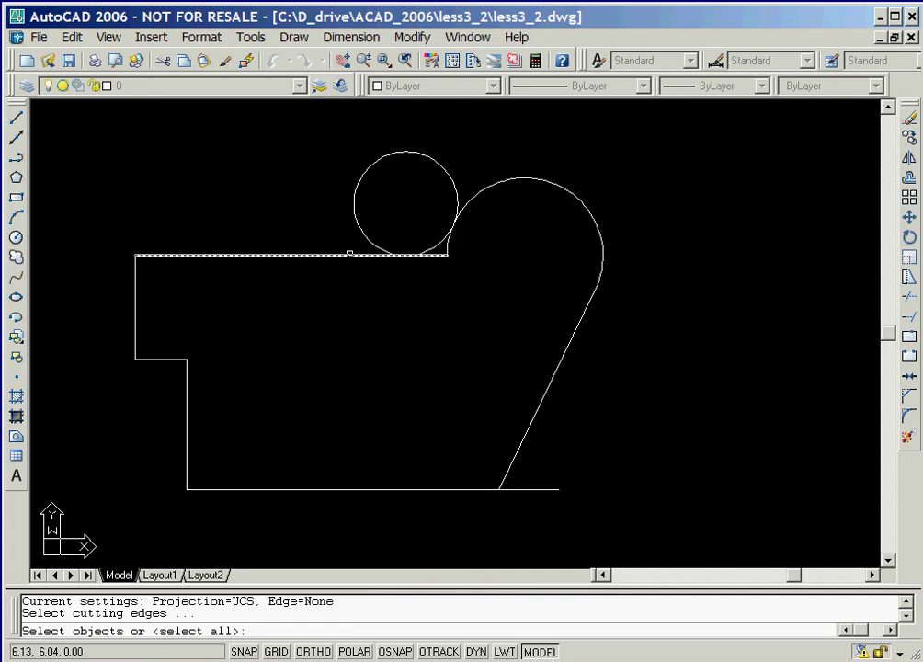
left_click_drag(350, 253, 351, 257)
left_click(482, 189)
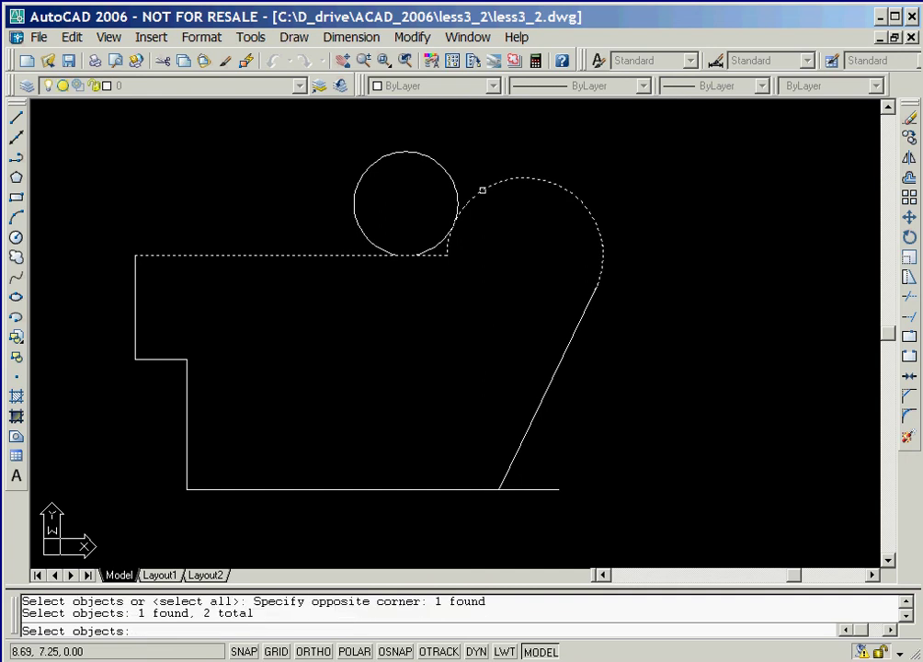
key("Return")
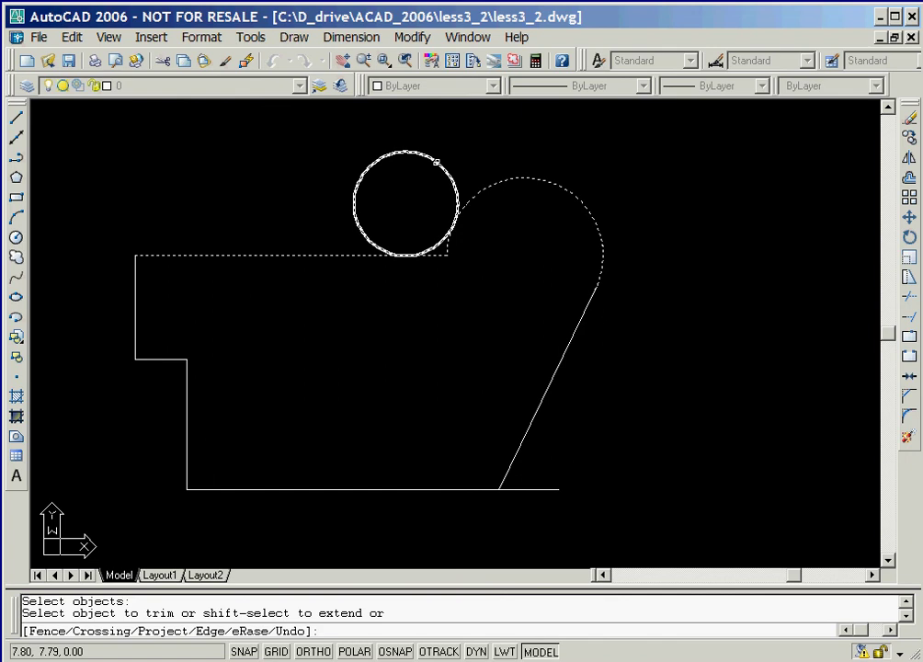
left_click(437, 162)
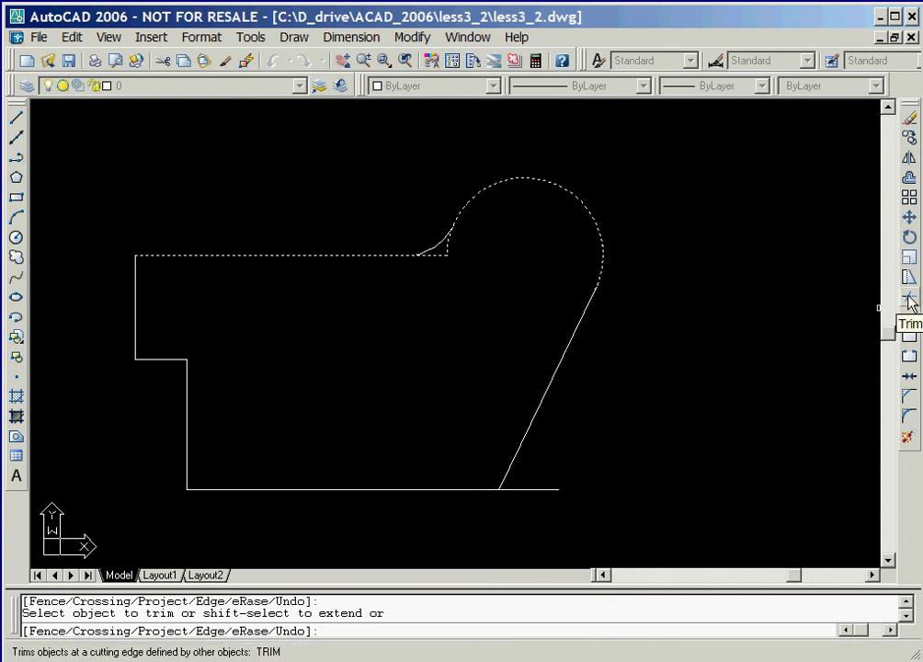
- Trim the ends of the upper horizontal line and large arc that project past the small connecting arc
left_click(910, 302)
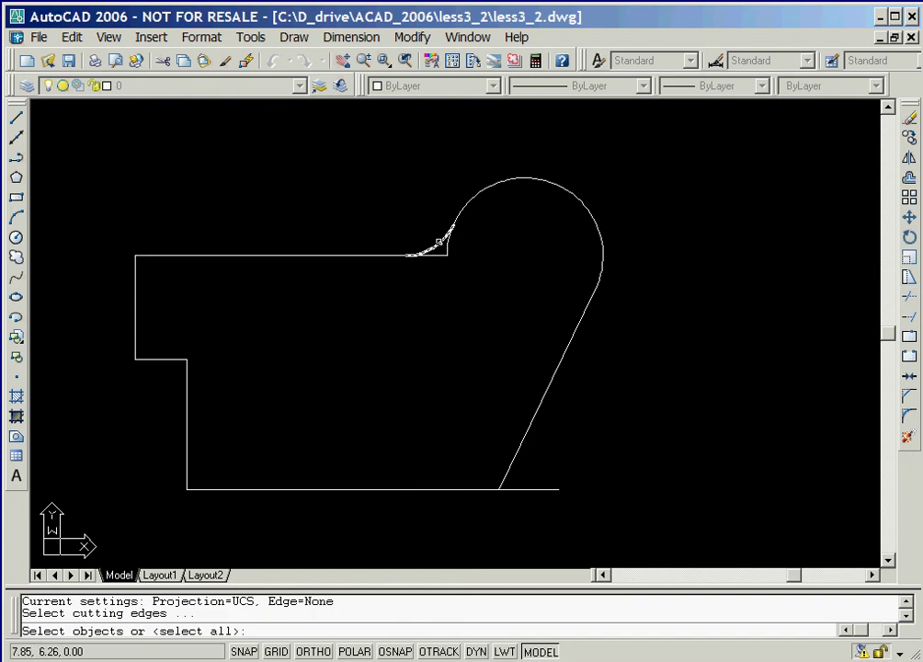
left_click(440, 242)
key("Return")
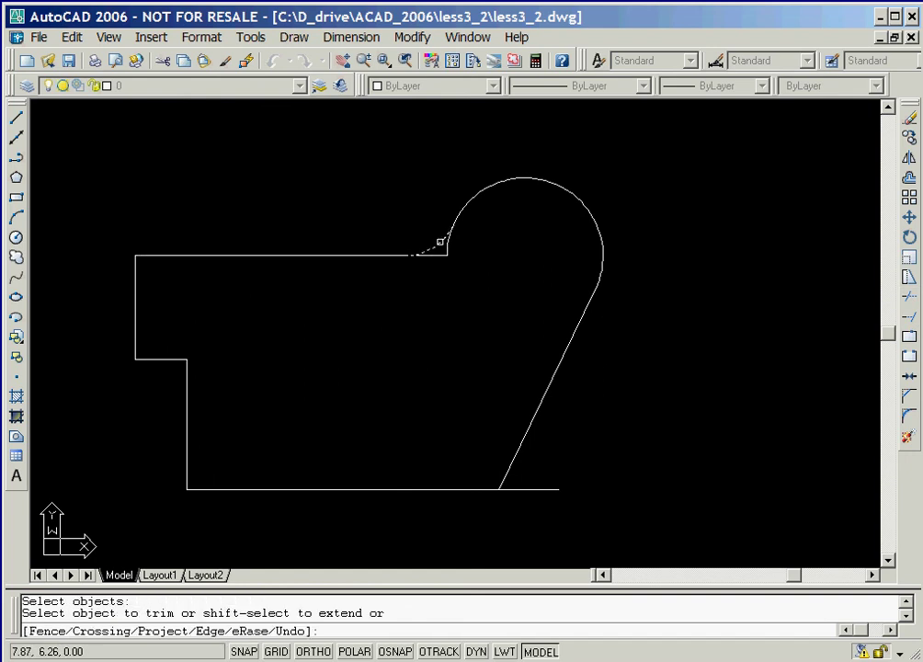
left_click(438, 254)
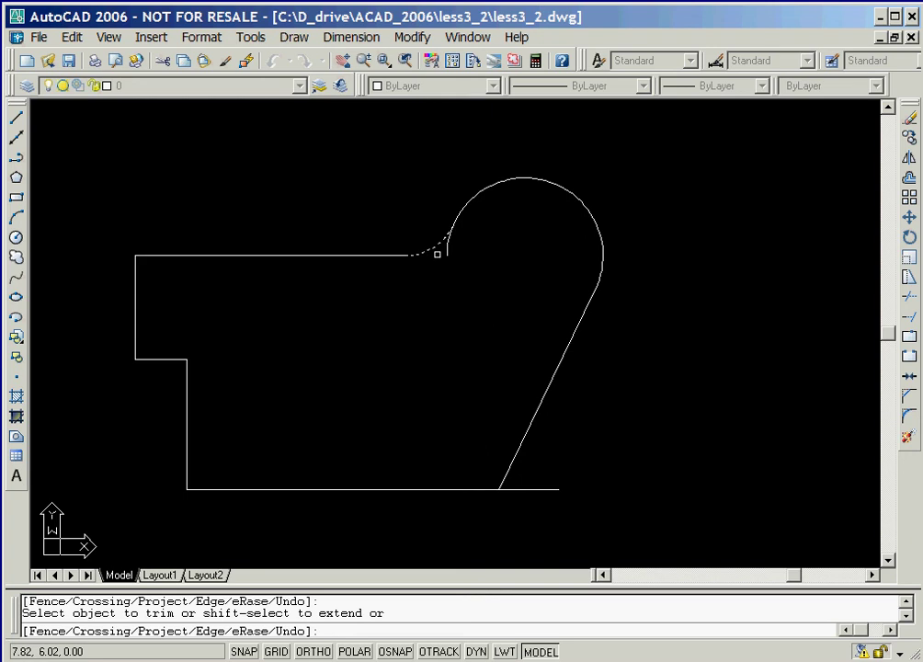
left_click(446, 248)
right_click(456, 261)
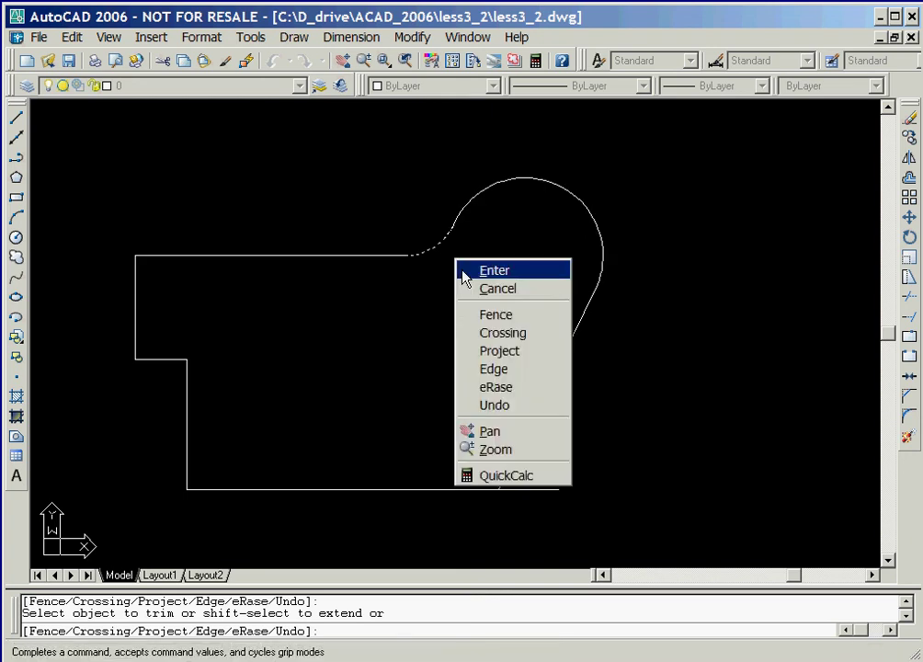
left_click(493, 270)
- Trim the bottom line's overhang beyond the slanted tangent line, using the slanted line as the cutting edge
right_click(498, 296)
left_click(511, 309)
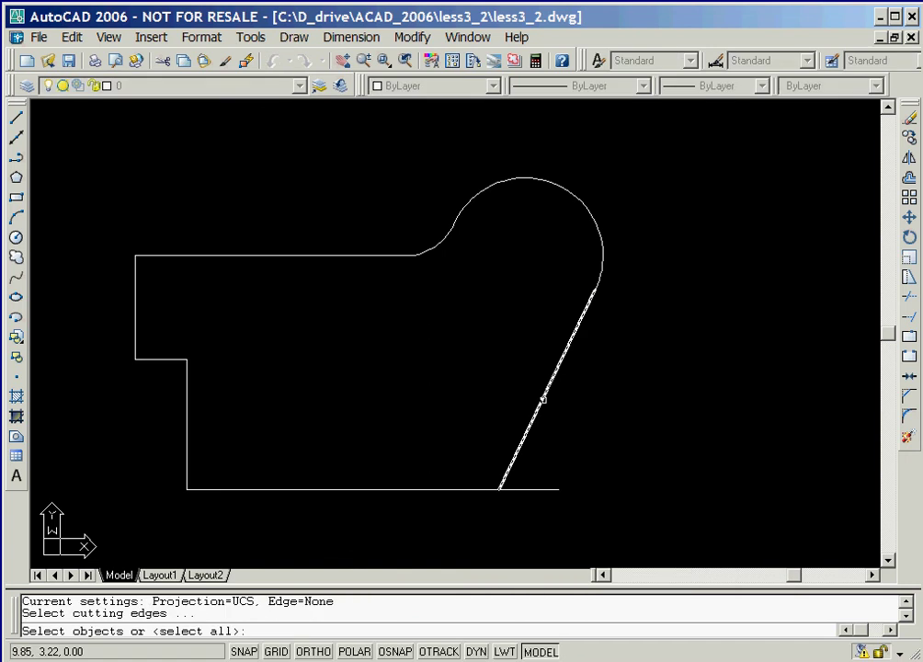
left_click(542, 399)
key("Return")
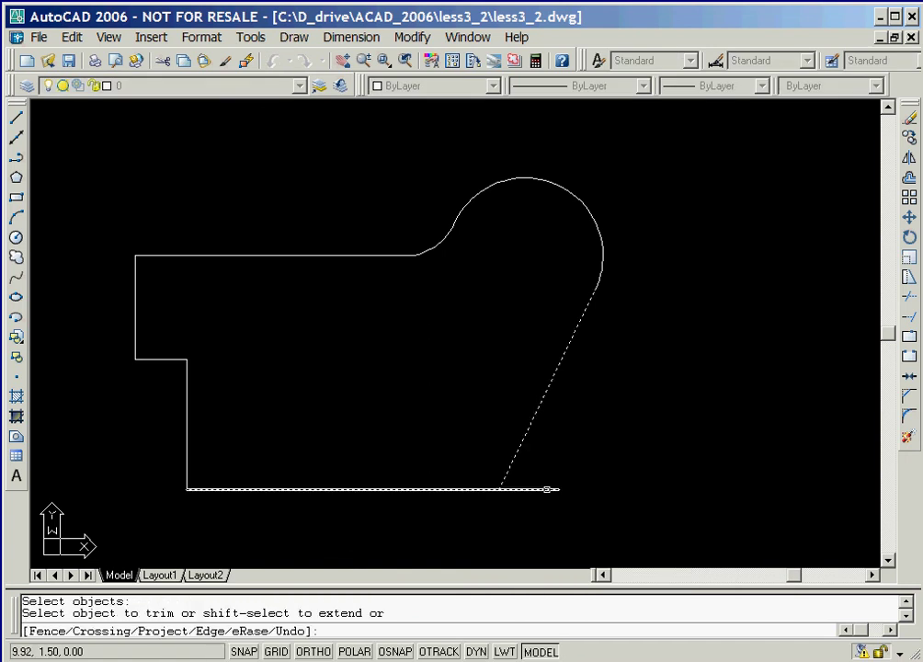